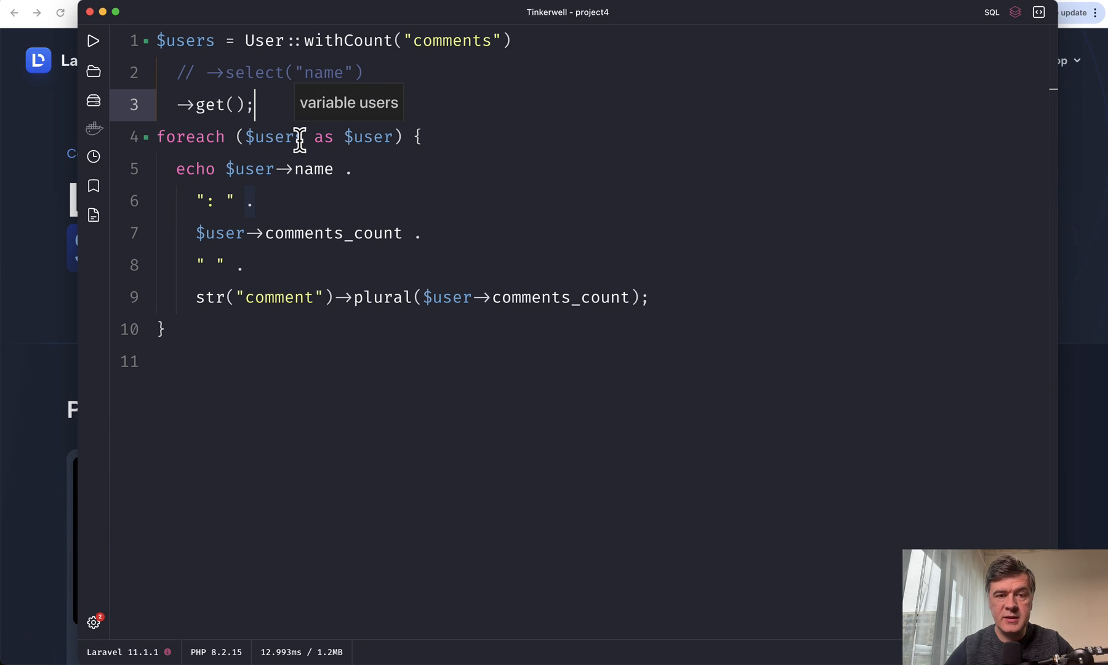
Highlight the withCount call and commented select line, then bring up the comments table in the database client.
{"action": "left_click_drag", "start_coordinate": [322, 40], "coordinate": [362, 40]}
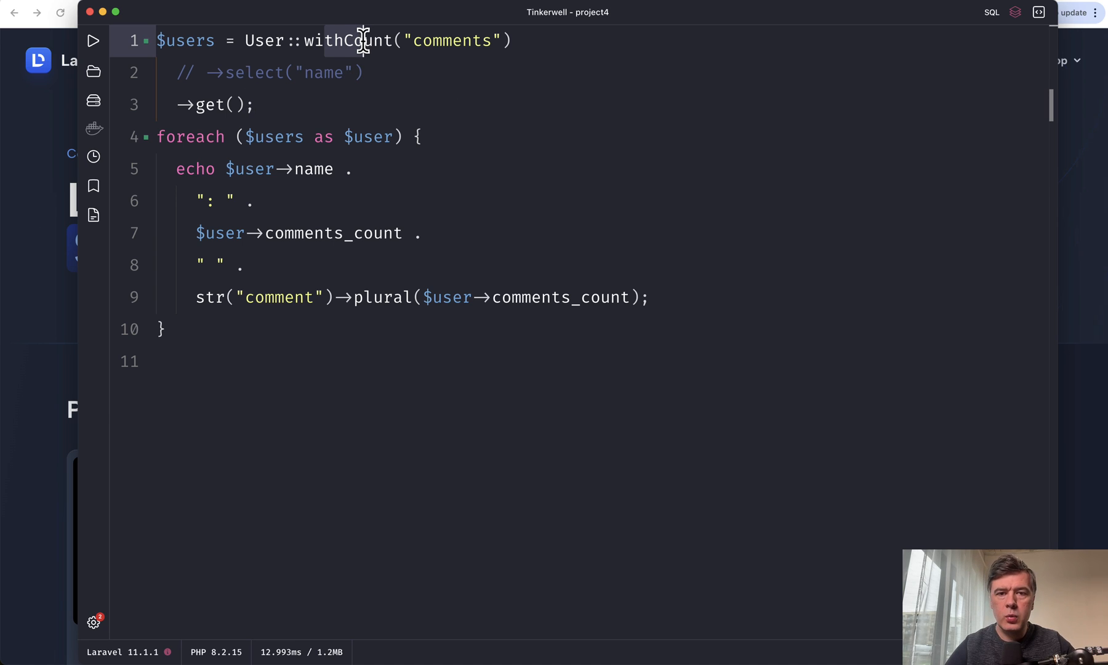
{"action": "triple_click", "coordinate": [247, 77]}
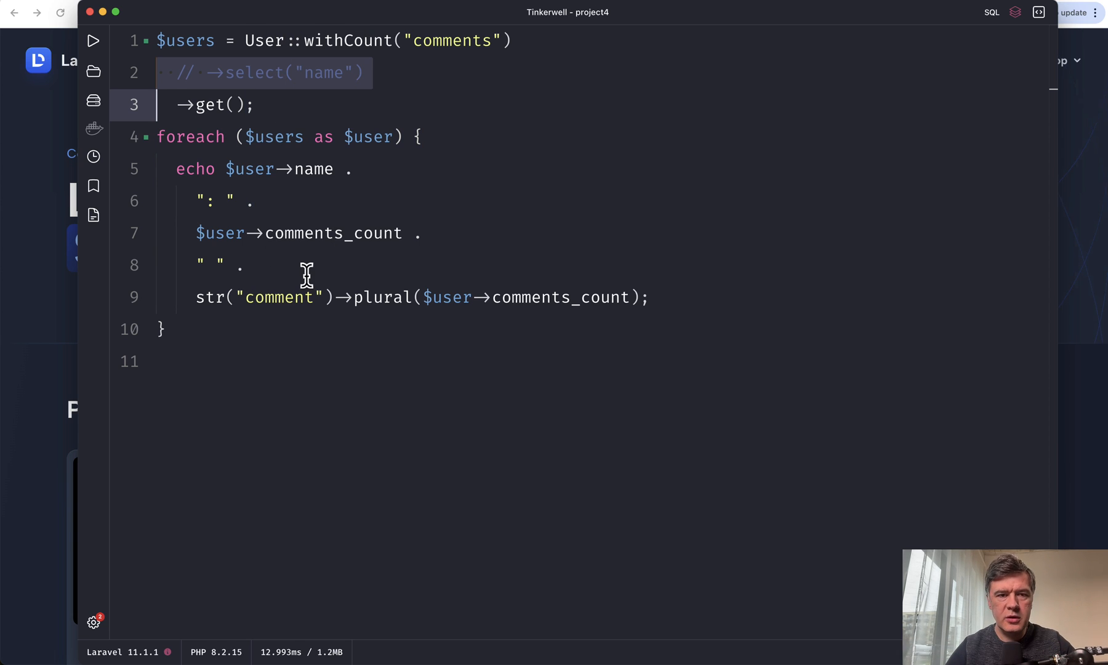
{"action": "key", "text": "super+Tab"}
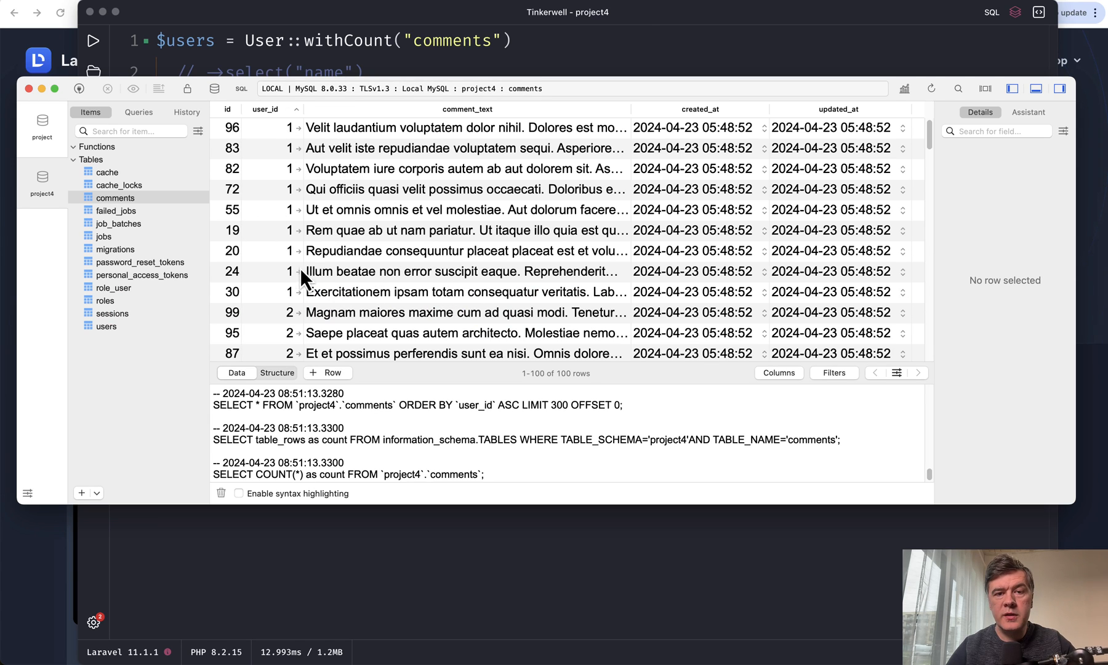
Return from TablePlus to the Tinkerwell script and its per-user comment counts.
{"action": "key", "text": "super+Tab"}
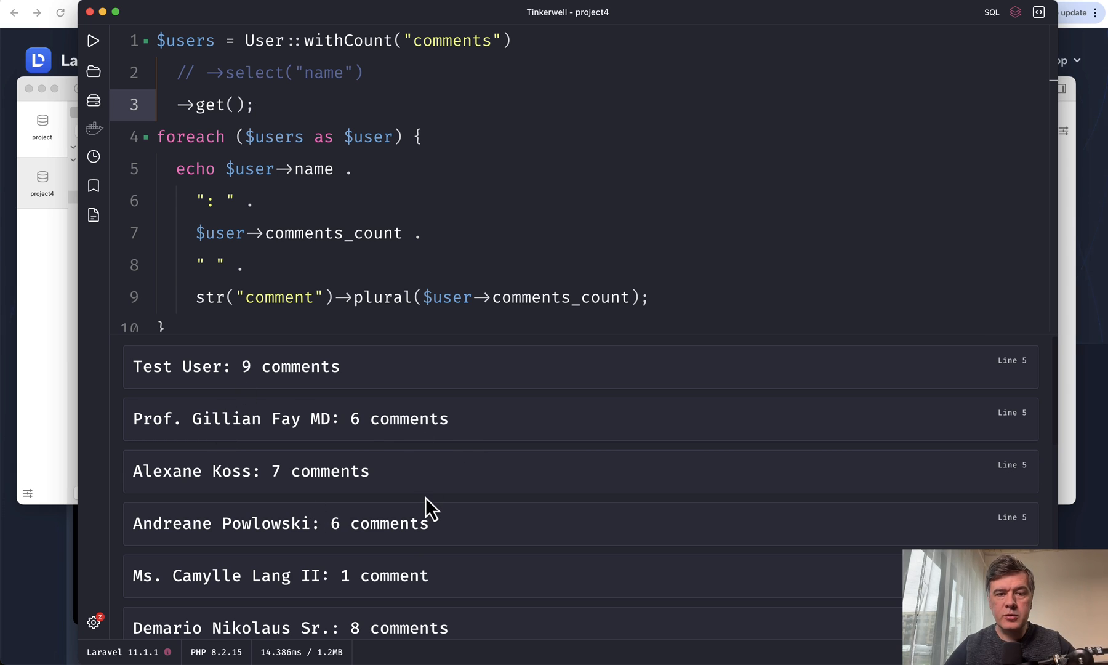
{"action": "left_click", "coordinate": [407, 328]}
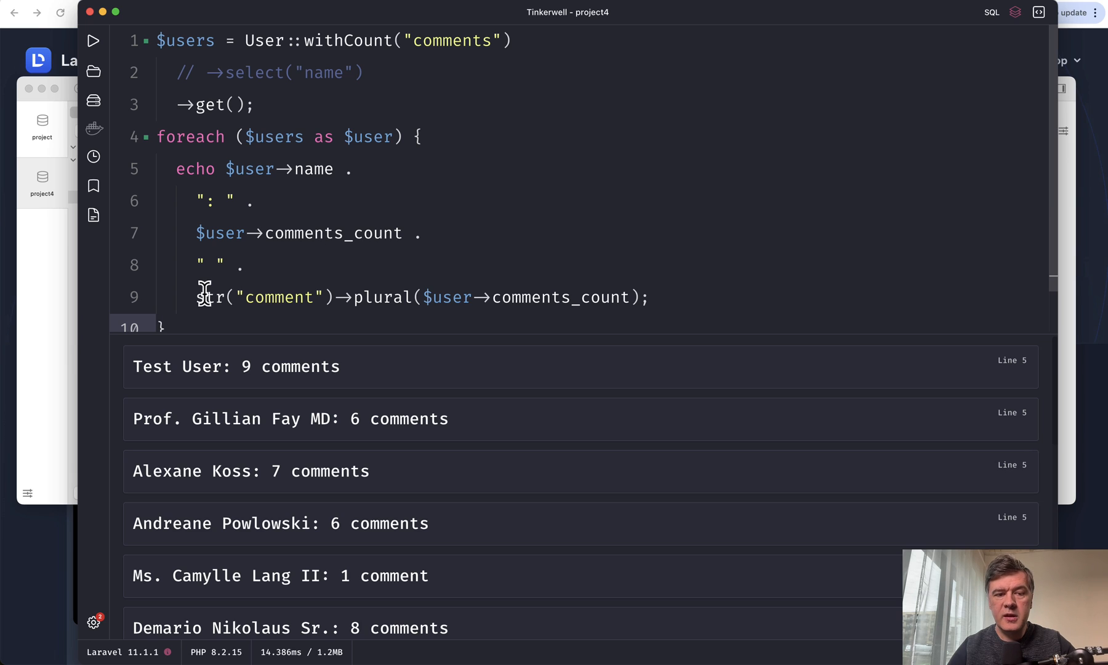
{"action": "left_click_drag", "start_coordinate": [199, 297], "coordinate": [481, 282]}
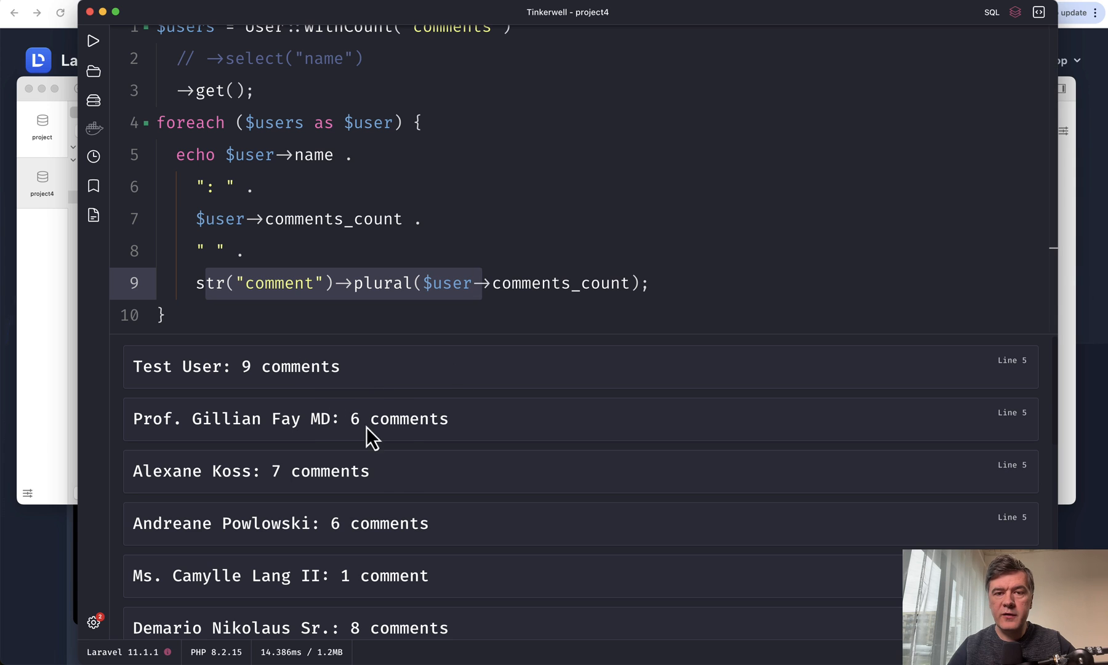
{"action": "scroll", "coordinate": [395, 472], "scroll_direction": "down", "scroll_amount": 1}
{"action": "scroll", "coordinate": [396, 470], "scroll_direction": "down", "scroll_amount": 1}
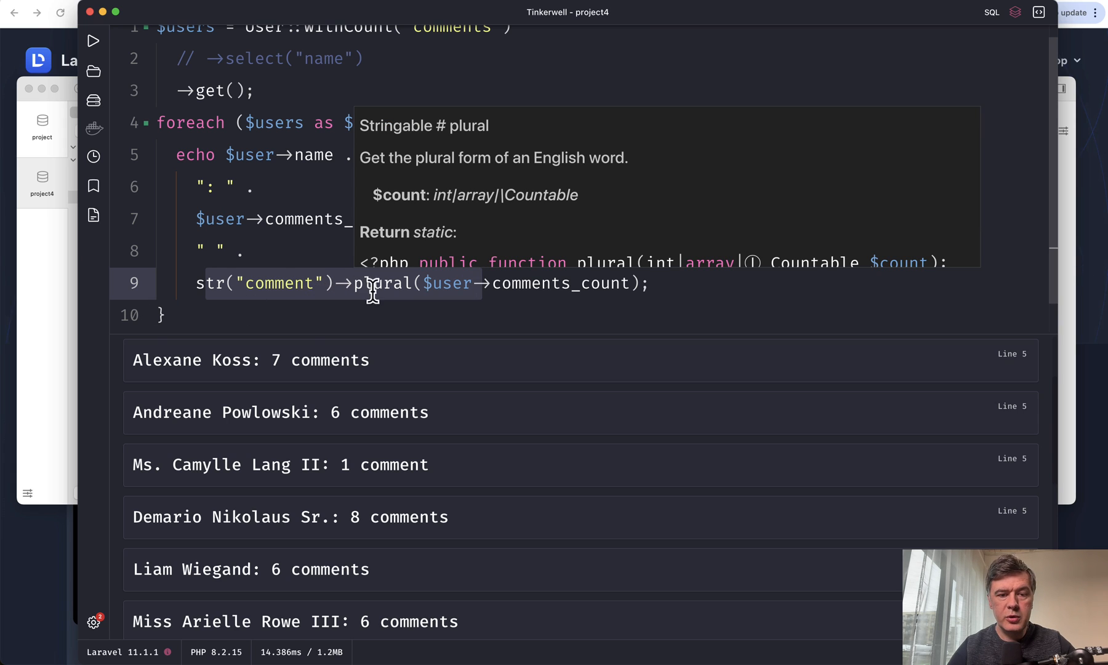
{"action": "left_click", "coordinate": [316, 283]}
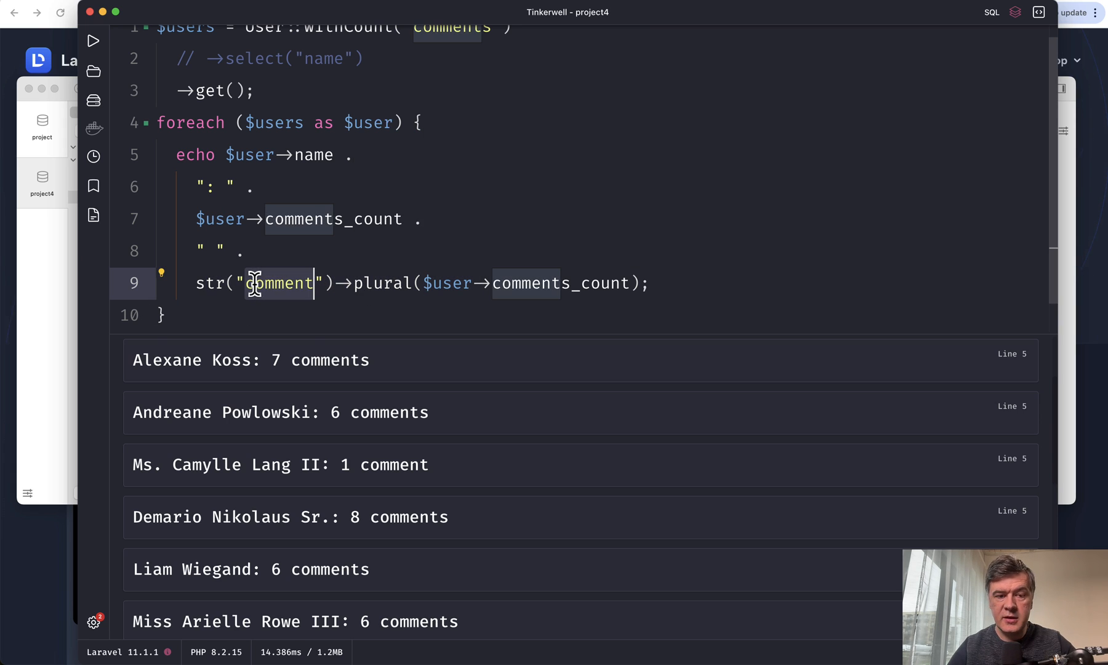
{"action": "left_click_drag", "start_coordinate": [473, 282], "coordinate": [589, 283]}
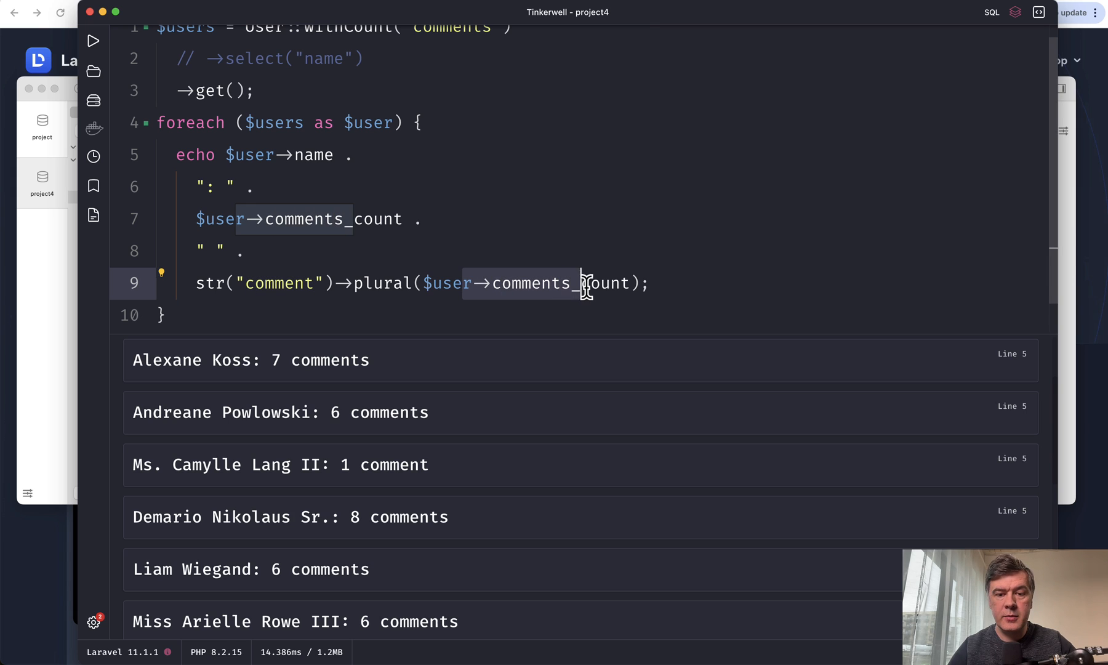
{"action": "left_click", "coordinate": [272, 283]}
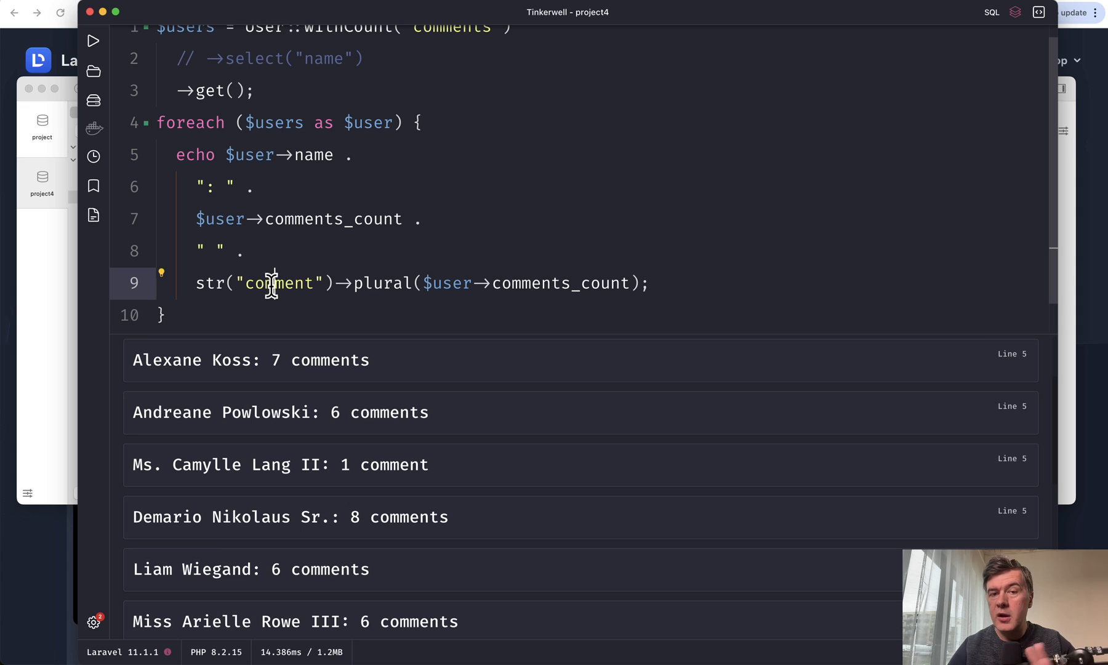
{"action": "mouse_move", "coordinate": [382, 283]}
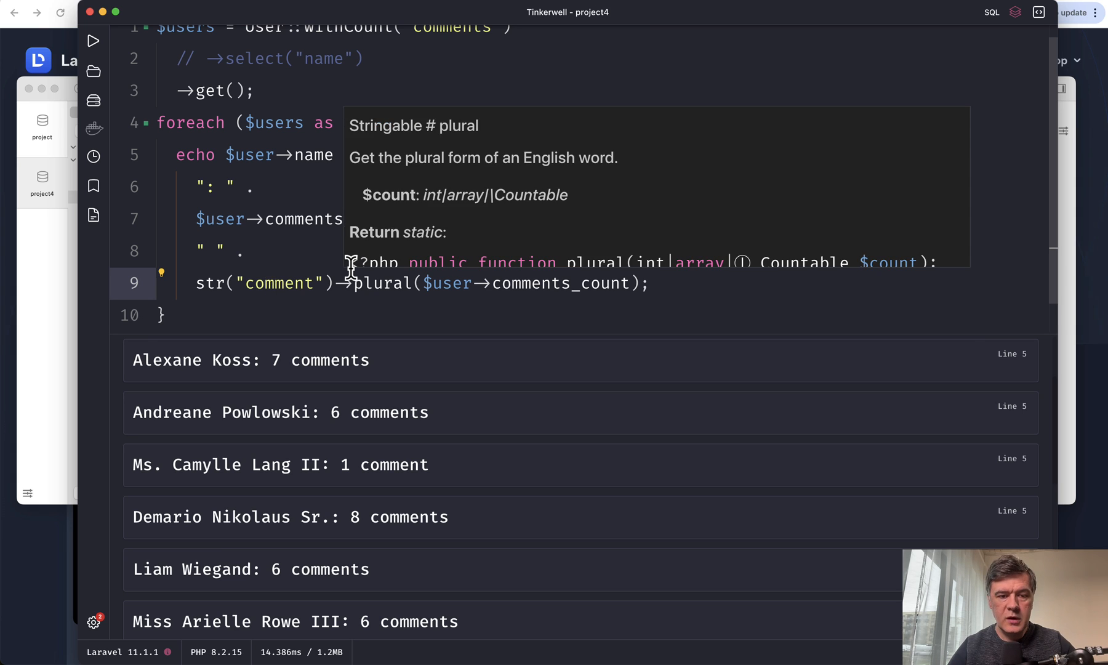
{"action": "scroll", "coordinate": [350, 264], "scroll_direction": "up", "scroll_amount": 1}
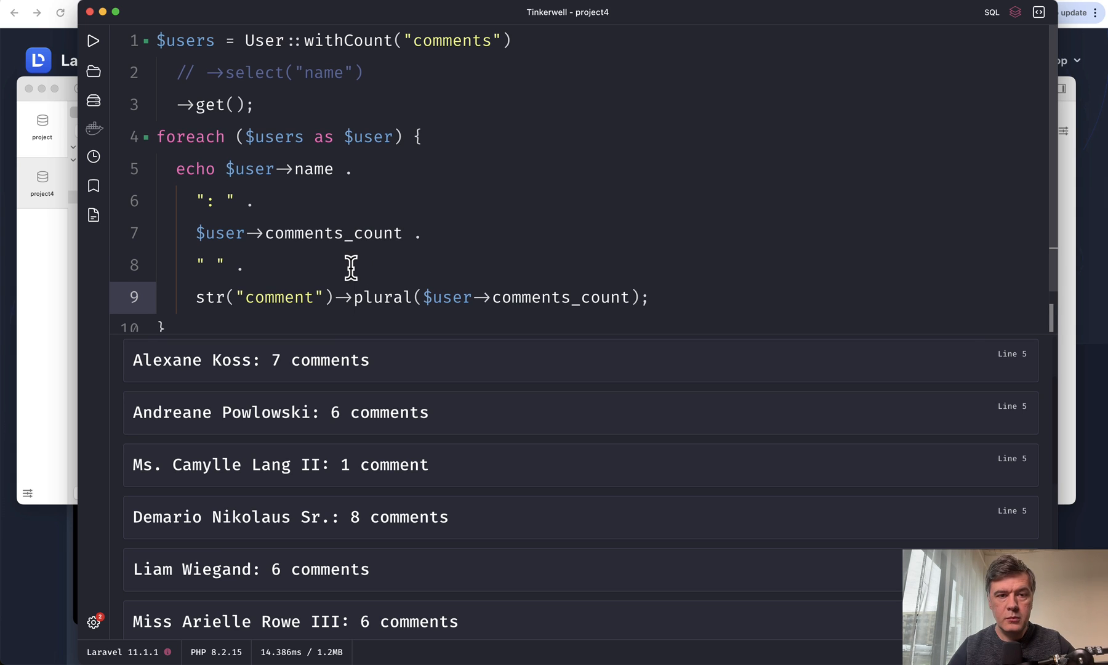
Uncomment the ->select("name") line and rerun so each user prints only 'comments'.
{"action": "left_click", "coordinate": [201, 73]}
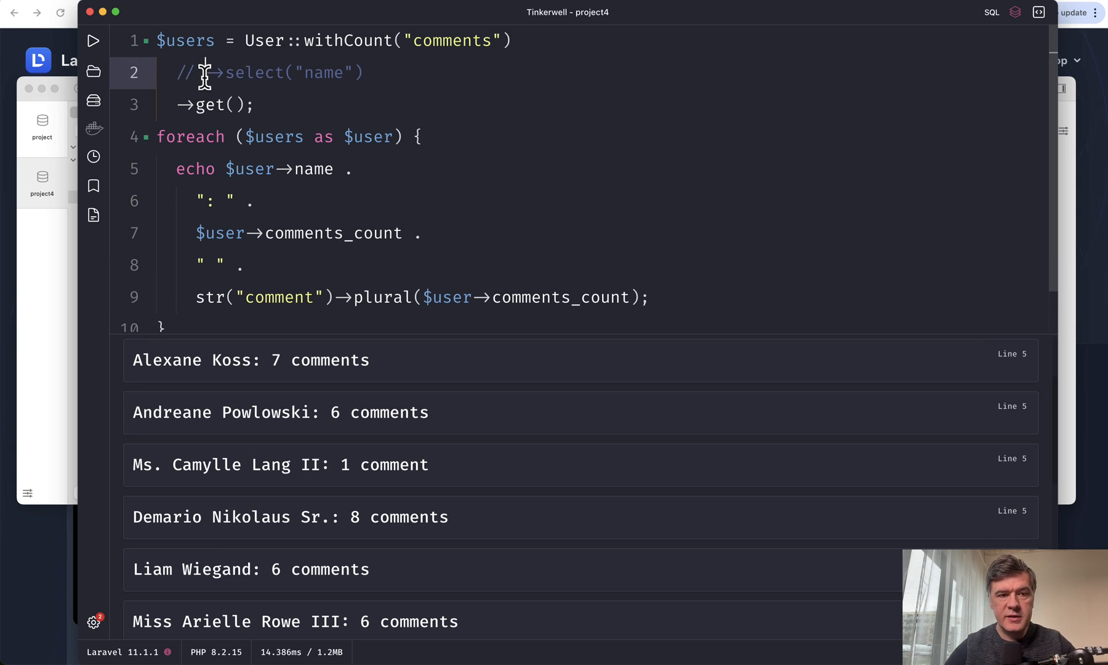
{"action": "key", "text": "BackSpace"}
{"action": "key", "text": "BackSpace"}
{"action": "key", "text": "BackSpace"}
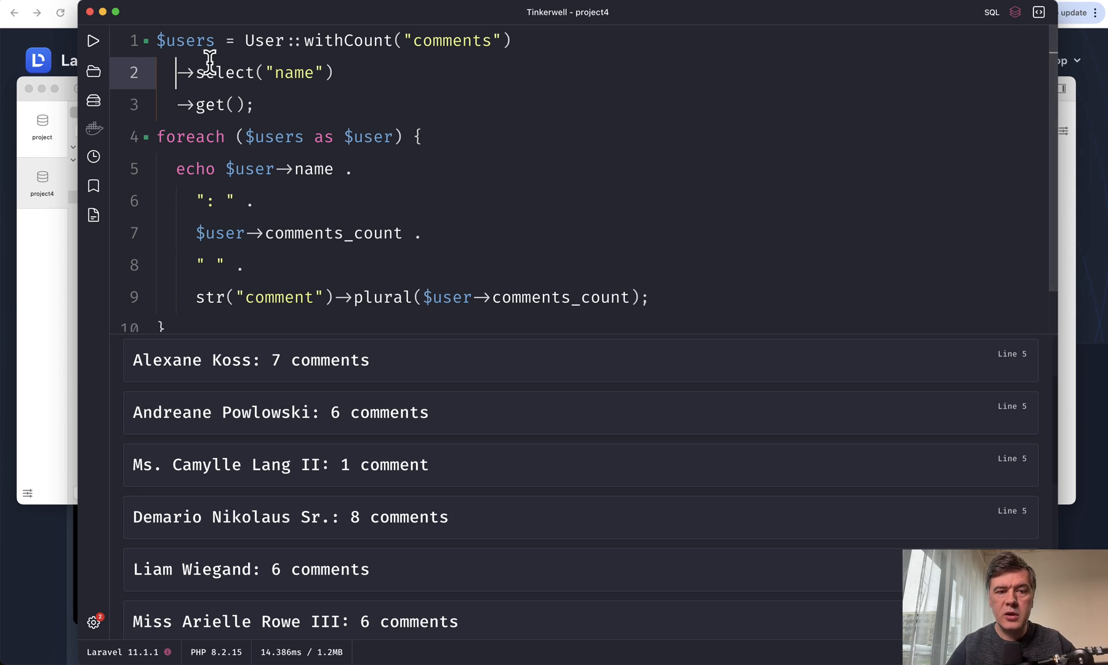
{"action": "left_click", "coordinate": [322, 104]}
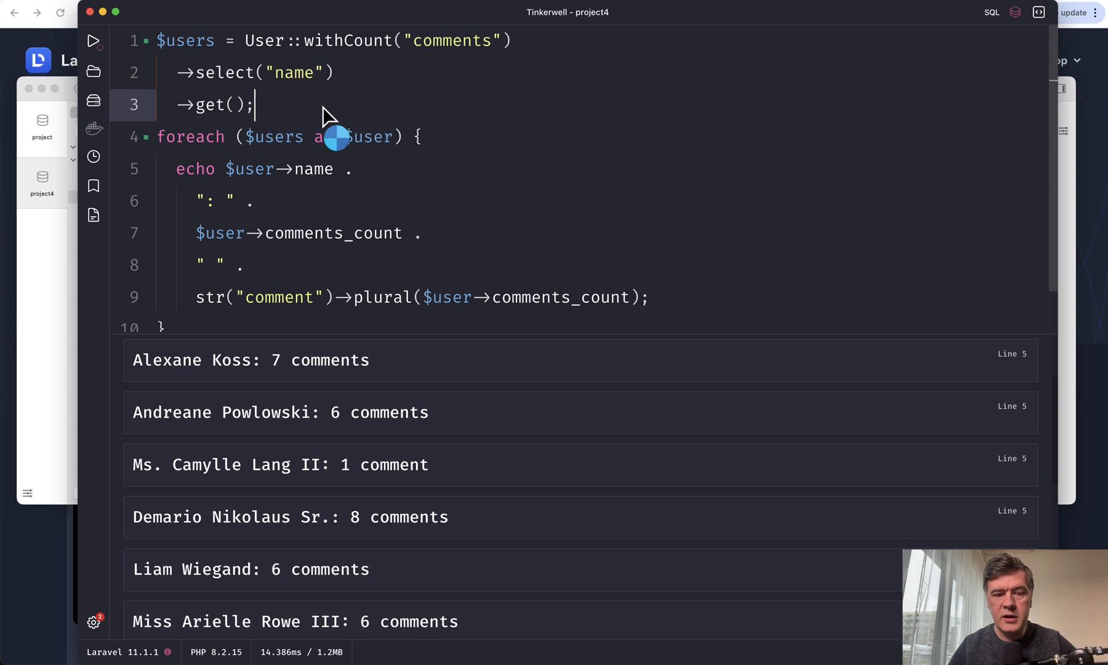
{"action": "key", "text": "ctrl+r"}
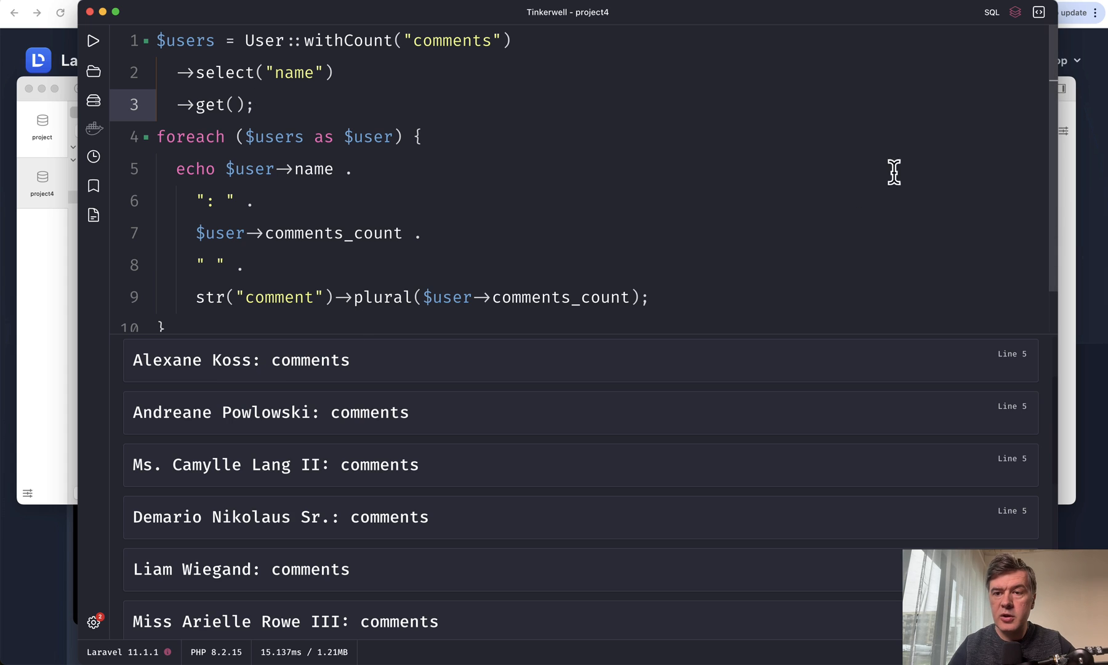
Show the executed SQL in the output and select the withCount word on line 1.
{"action": "left_click", "coordinate": [991, 13]}
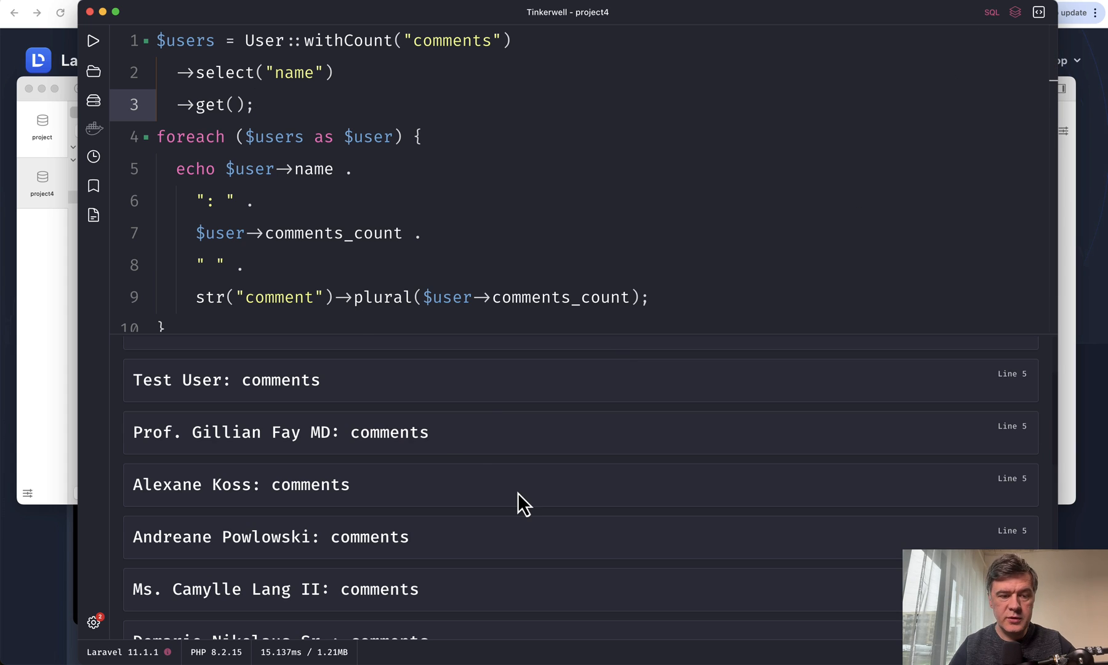
{"action": "scroll", "coordinate": [448, 426], "scroll_direction": "up", "scroll_amount": 3}
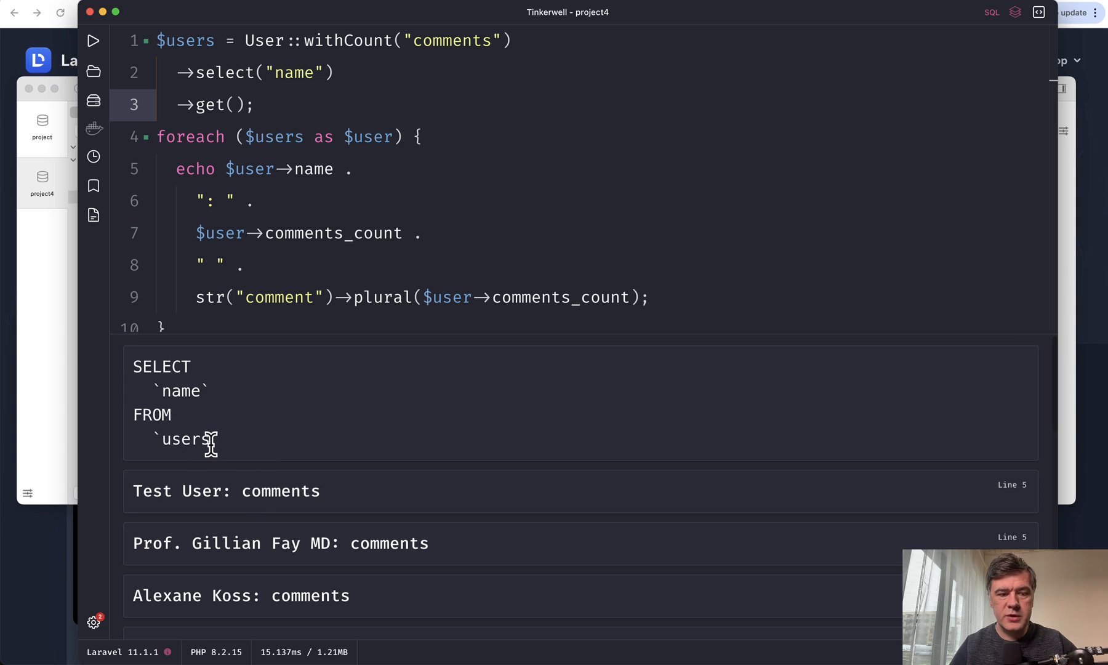
{"action": "left_click", "coordinate": [302, 40]}
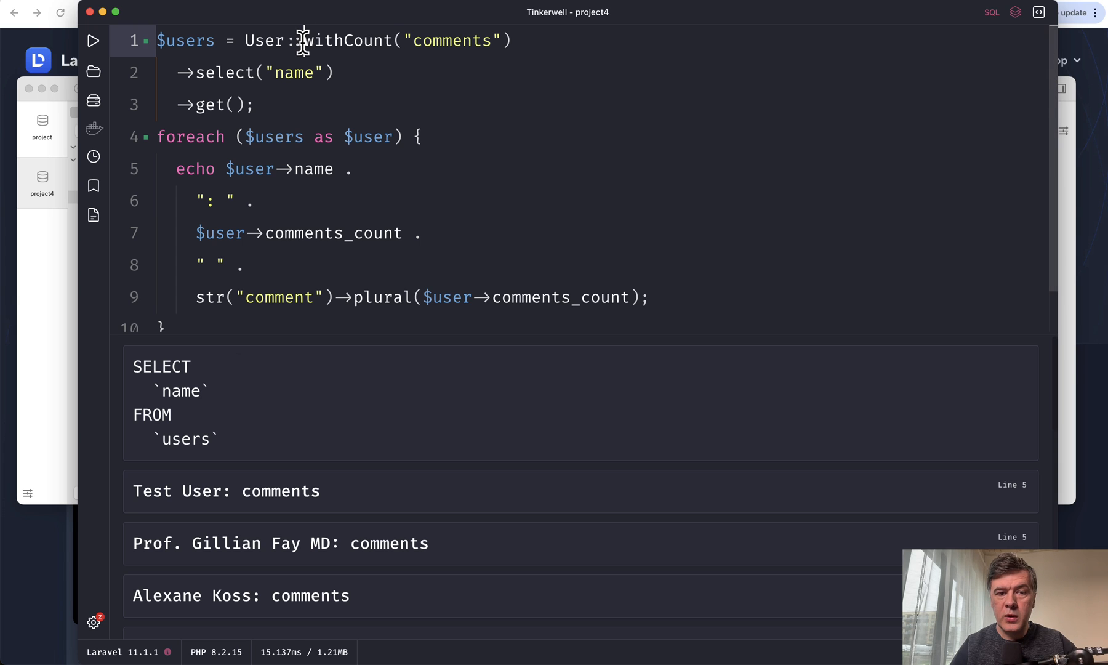
{"action": "double_click", "coordinate": [303, 41]}
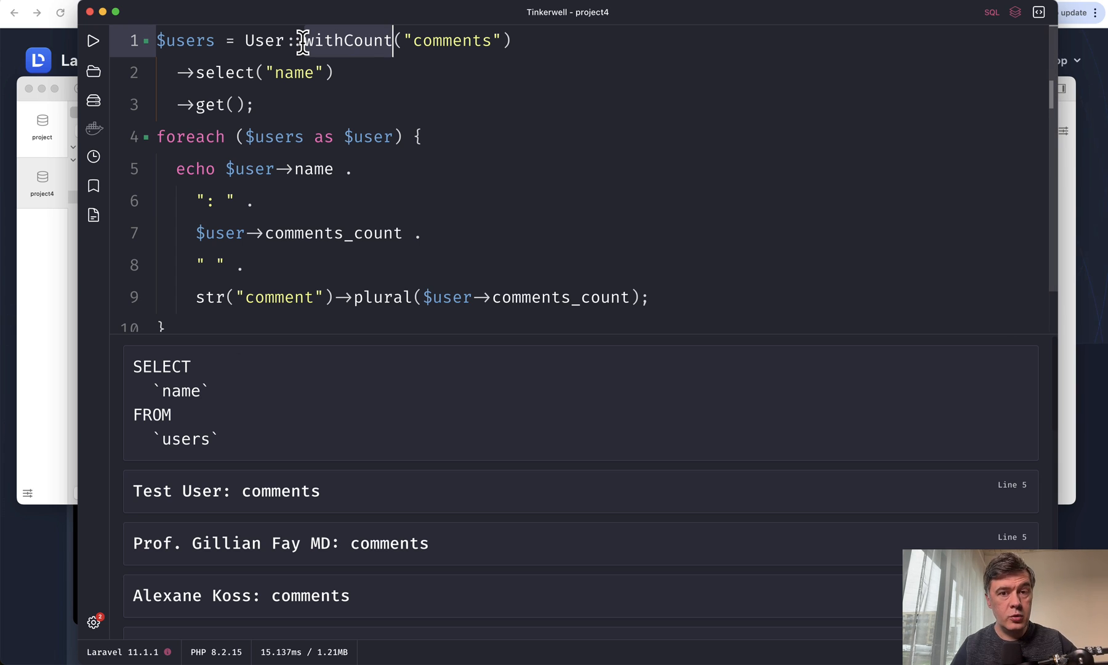
Move withCount("comments") from line 1 to a new line after ->select("name").
{"action": "left_click", "coordinate": [303, 40]}
{"action": "key", "text": "shift+End"}
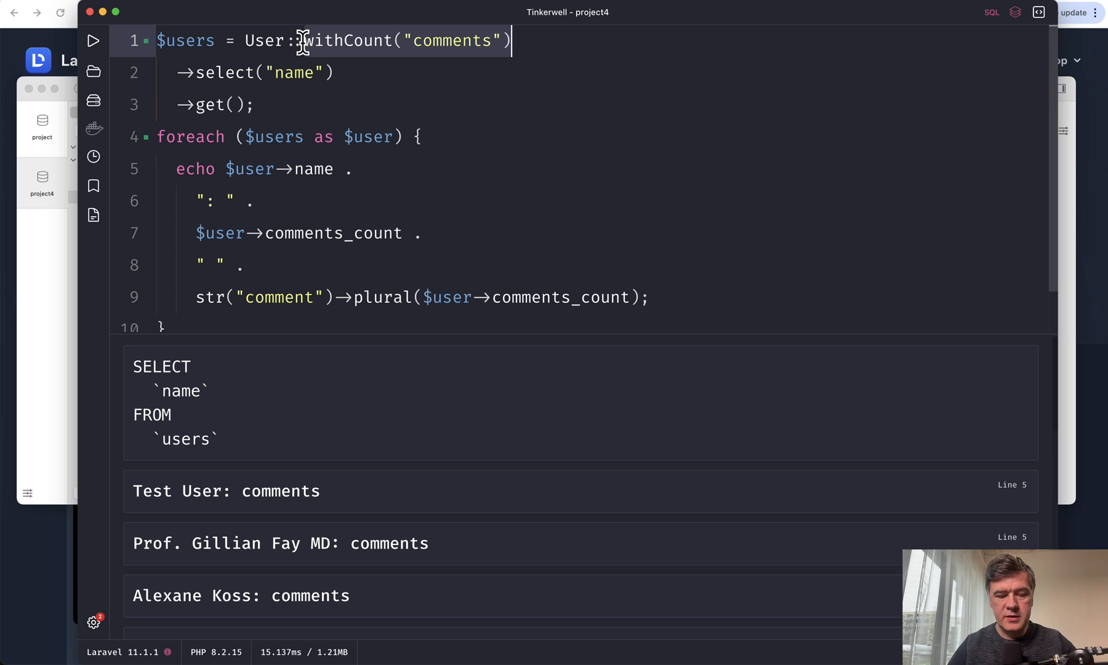
{"action": "key", "text": "ctrl+x"}
{"action": "left_click", "coordinate": [358, 73]}
{"action": "key", "text": "Return"}
{"action": "type", "text": "->"}
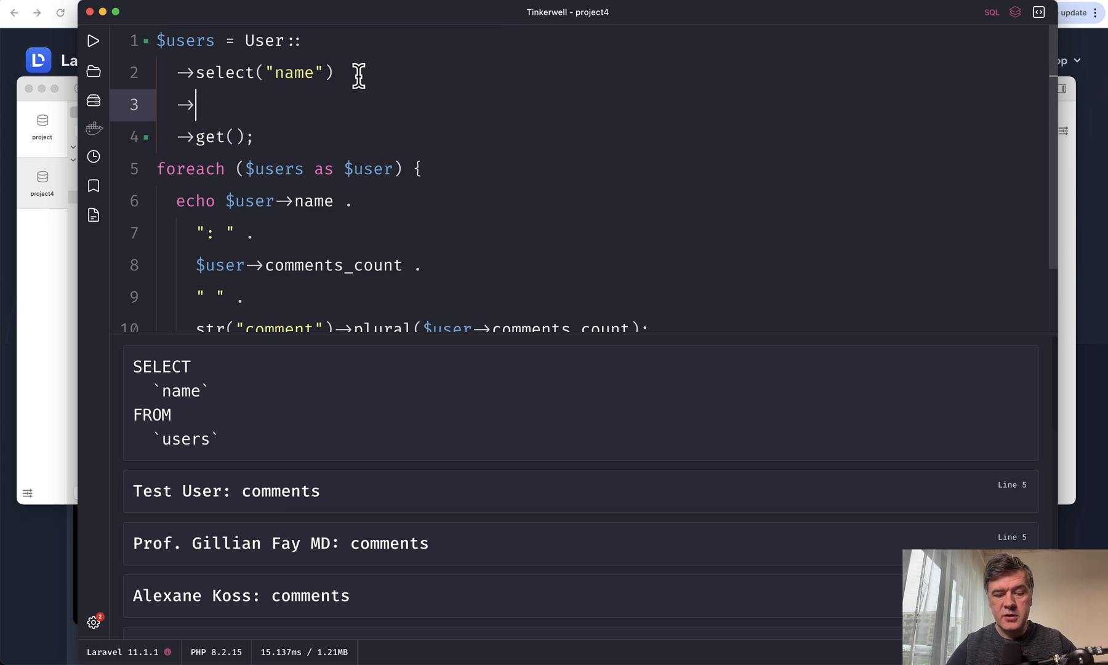
{"action": "key", "text": "ctrl+v"}
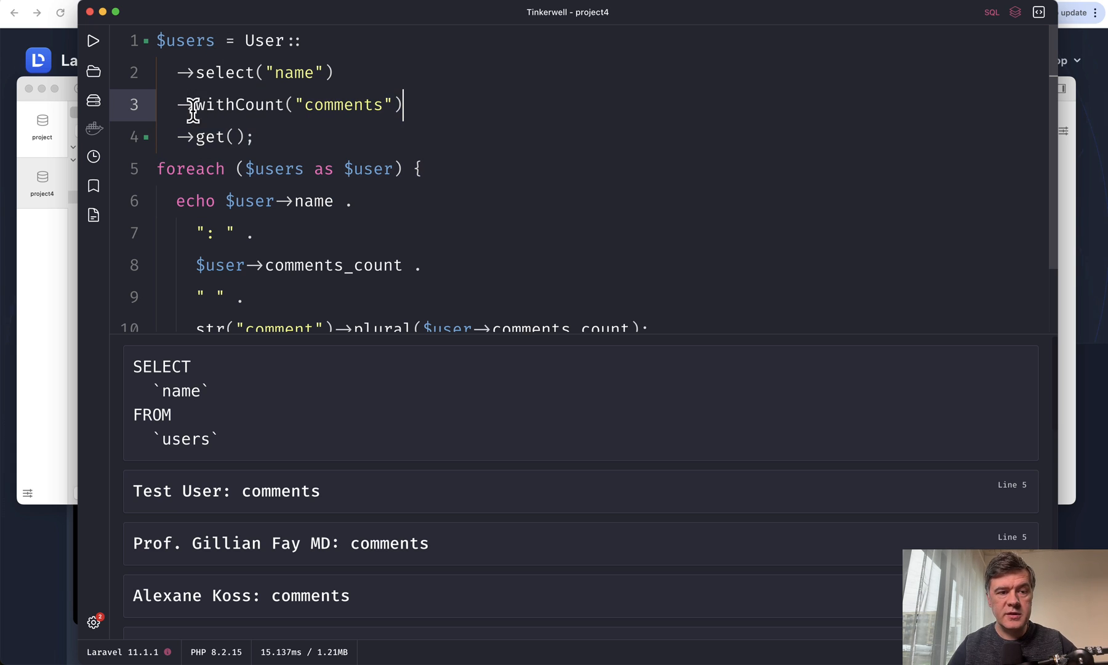
Keep User::query() at the start of the chain, undoing a brief removal of query().
{"action": "left_click", "coordinate": [334, 41]}
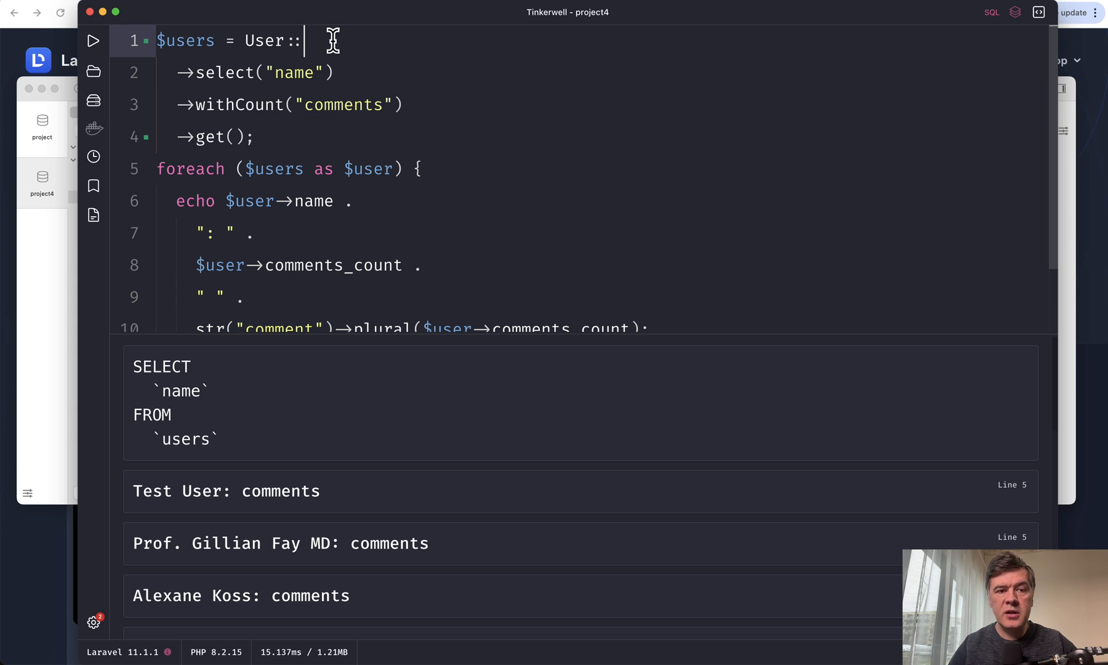
{"action": "type", "text": "query()"}
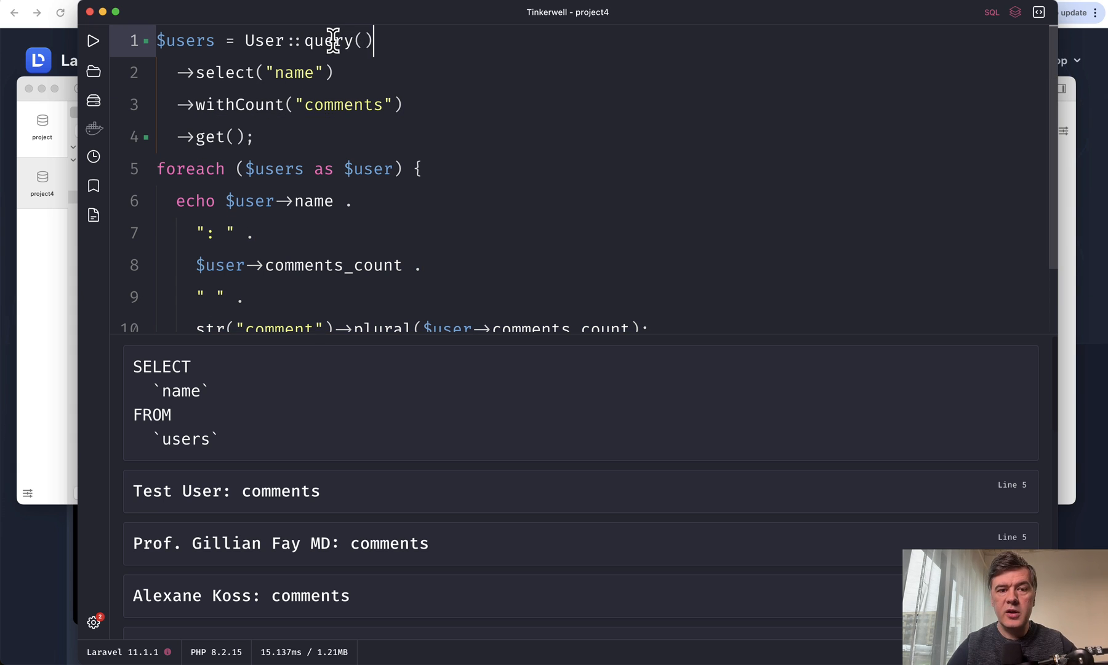
{"action": "key", "text": "Down"}
{"action": "key", "text": "Down"}
{"action": "key", "text": "Up"}
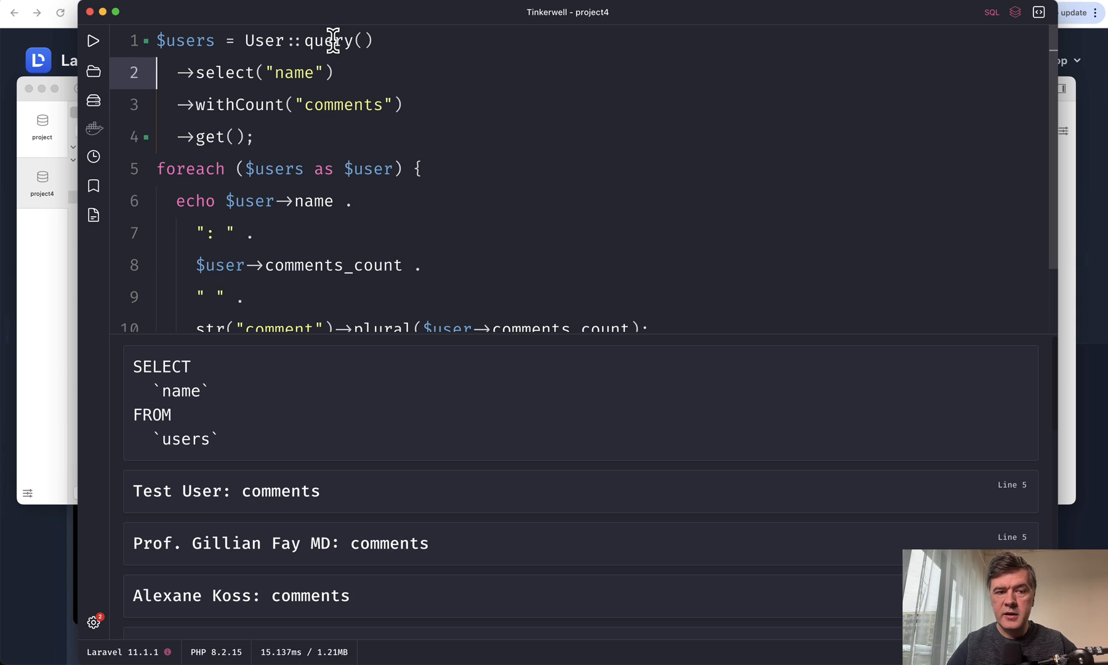
{"action": "key", "text": "Down"}
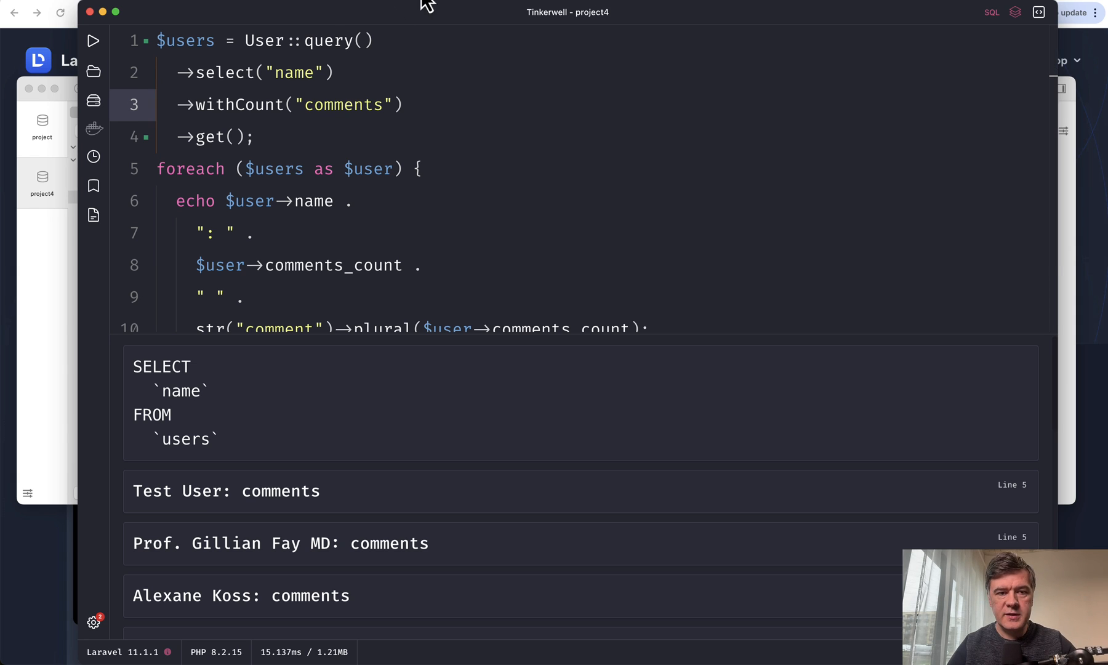
{"action": "left_click", "coordinate": [196, 74]}
{"action": "key", "text": "BackSpace"}
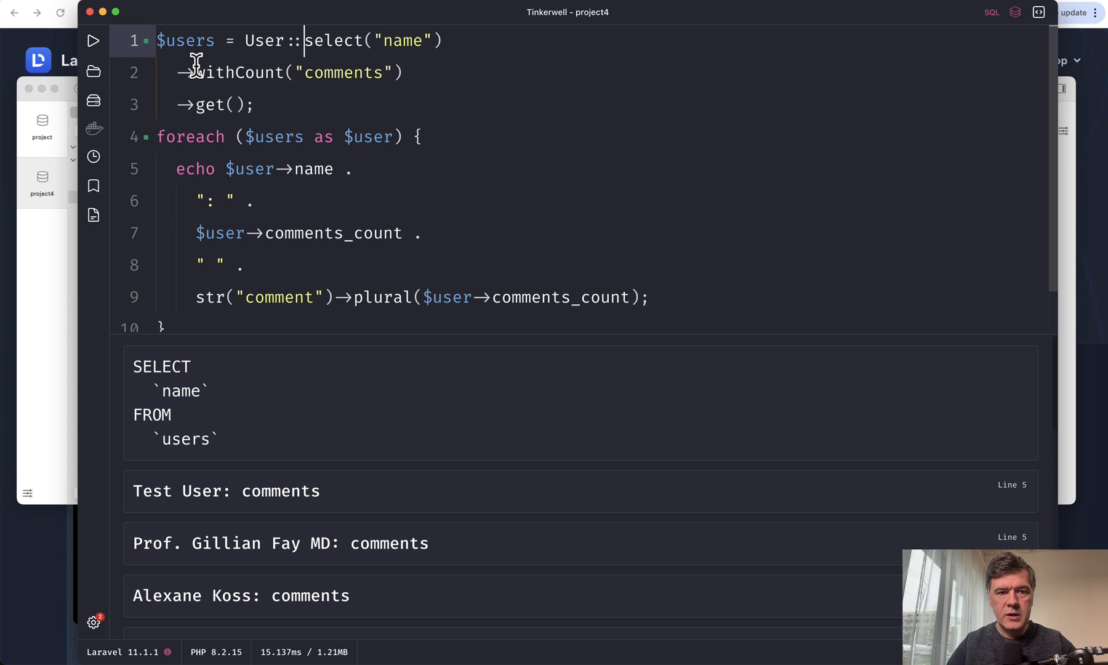
{"action": "key", "text": "ctrl+z"}
{"action": "left_click", "coordinate": [245, 136]}
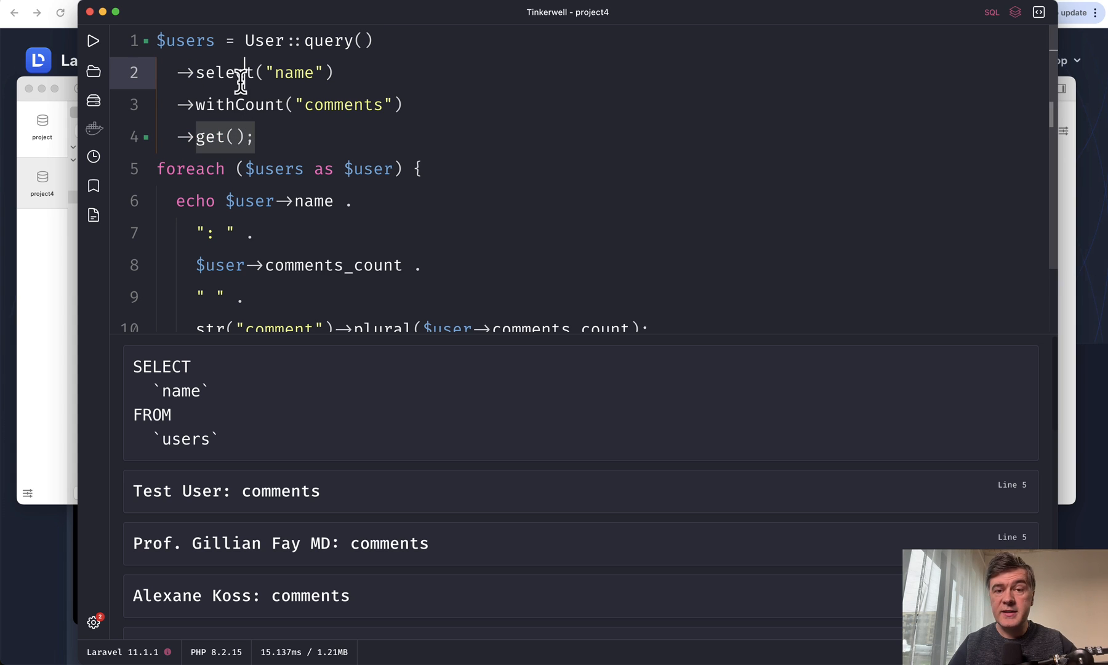
Rerun the reordered query so each user prints a comment count like 'Test User: 9 comments'.
{"action": "left_click", "coordinate": [254, 106]}
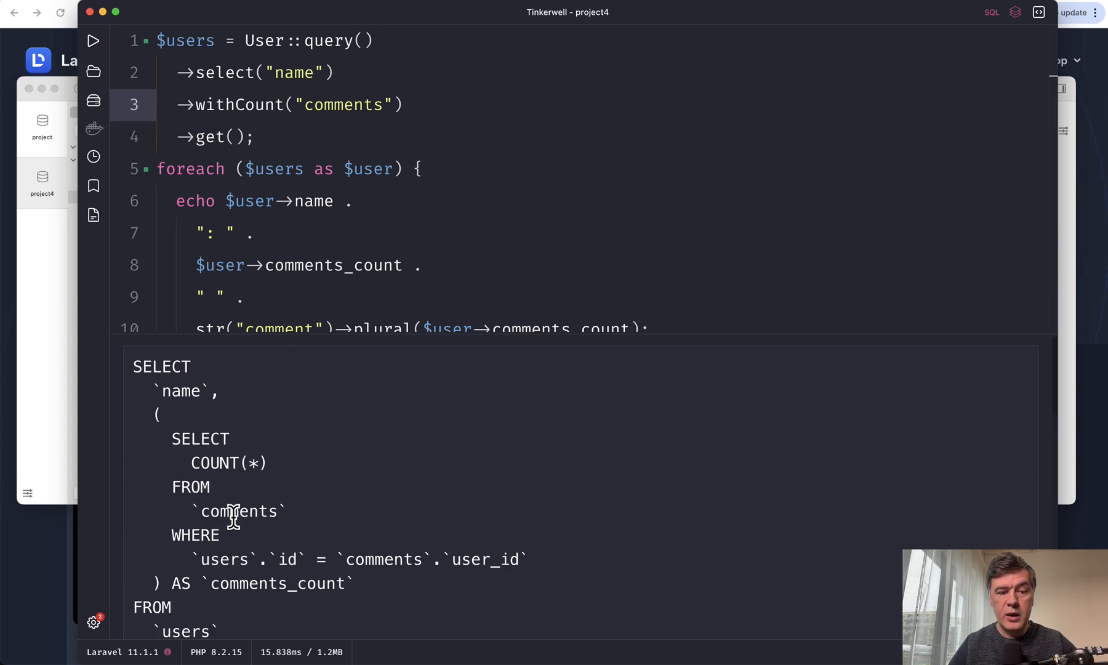
{"action": "scroll", "coordinate": [240, 510], "scroll_direction": "down", "scroll_amount": 1}
{"action": "scroll", "coordinate": [239, 511], "scroll_direction": "down", "scroll_amount": 2}
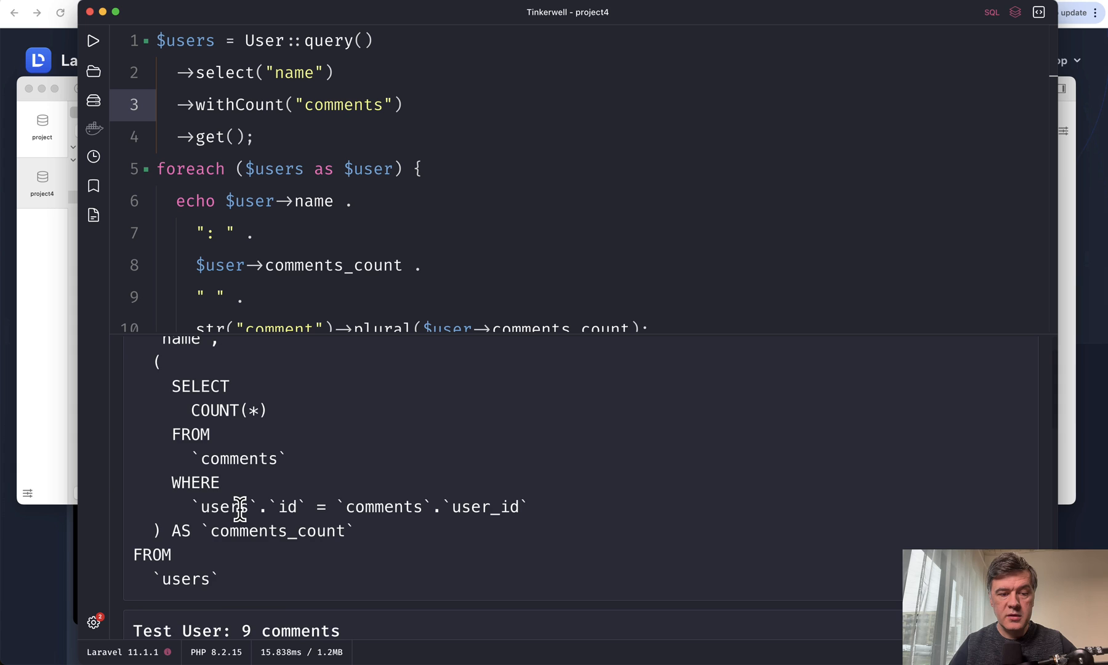
{"action": "scroll", "coordinate": [240, 510], "scroll_direction": "down", "scroll_amount": 2}
{"action": "scroll", "coordinate": [240, 511], "scroll_direction": "down", "scroll_amount": 2}
{"action": "scroll", "coordinate": [240, 511], "scroll_direction": "down", "scroll_amount": 2}
{"action": "scroll", "coordinate": [240, 510], "scroll_direction": "down", "scroll_amount": 2}
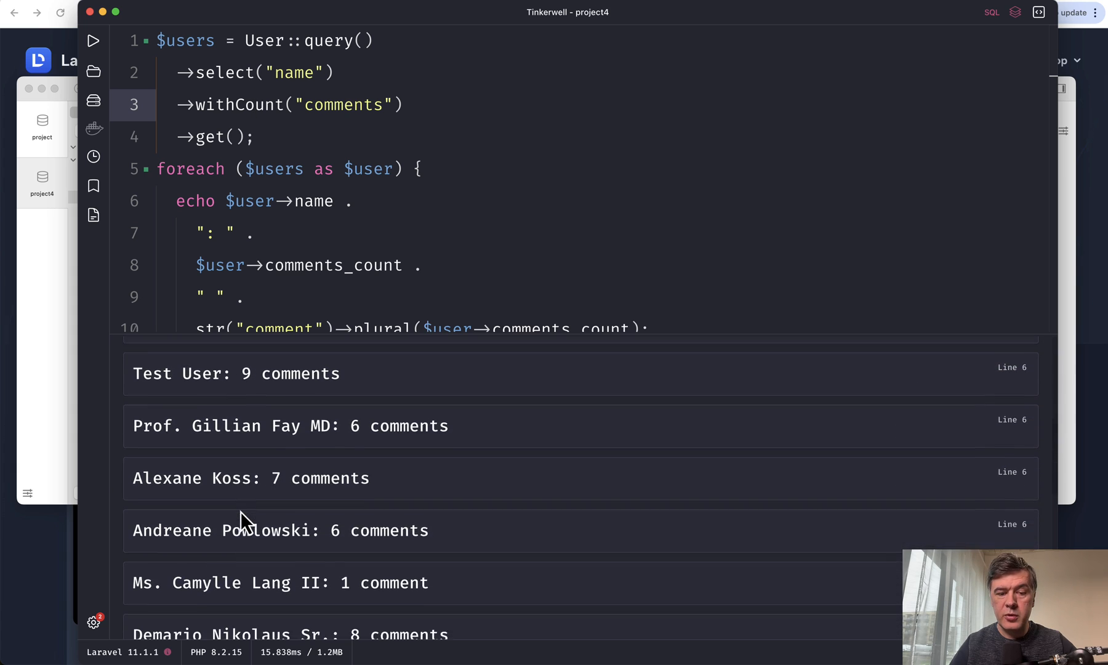
{"action": "scroll", "coordinate": [240, 510], "scroll_direction": "down", "scroll_amount": 1}
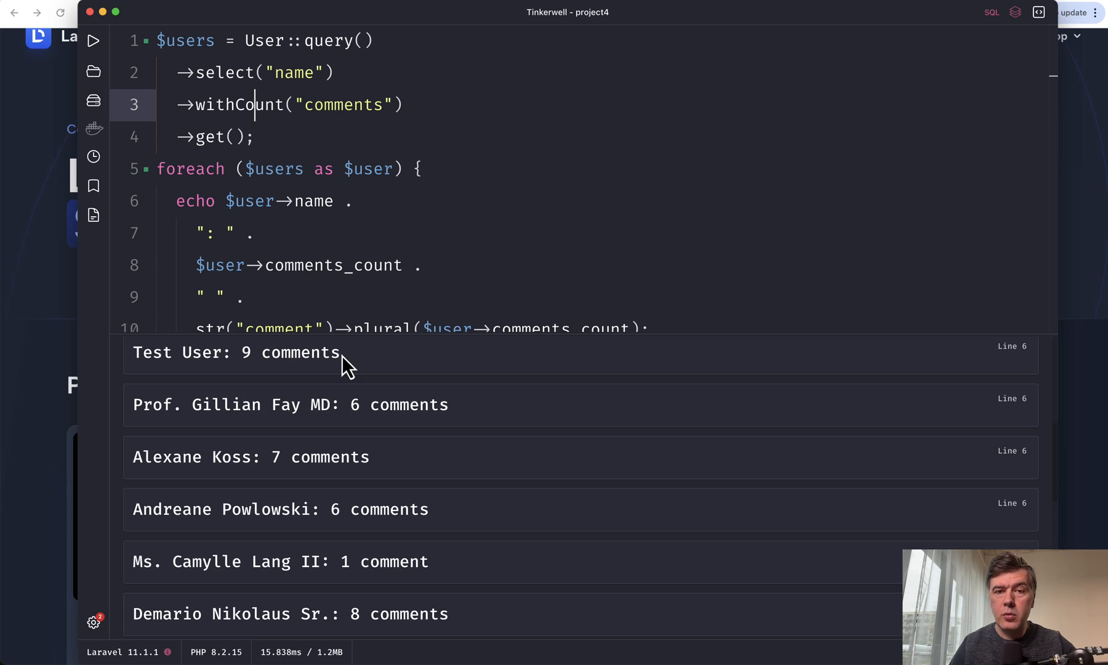
Switch to the browser showing laraveldaily.com/courses.
{"action": "key", "text": "super+Tab"}
{"action": "scroll", "coordinate": [342, 363], "scroll_direction": "down", "scroll_amount": 5}
{"action": "scroll", "coordinate": [342, 363], "scroll_direction": "down", "scroll_amount": 5}
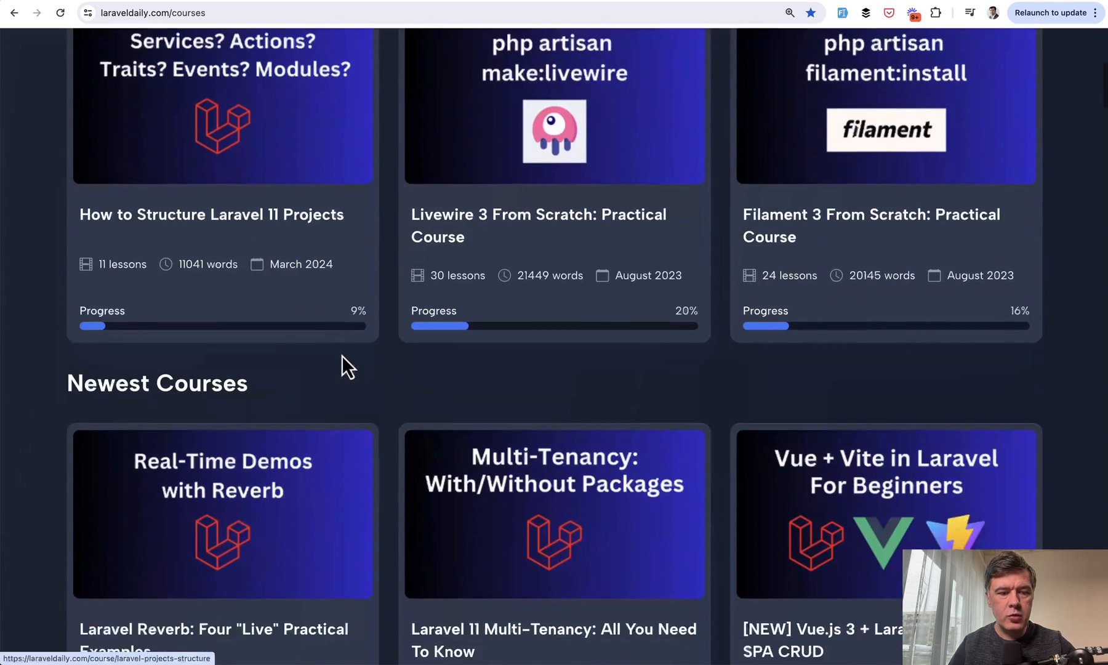
{"action": "scroll", "coordinate": [342, 364], "scroll_direction": "down", "scroll_amount": 3}
{"action": "scroll", "coordinate": [342, 364], "scroll_direction": "down", "scroll_amount": 5}
{"action": "scroll", "coordinate": [343, 364], "scroll_direction": "down", "scroll_amount": 3}
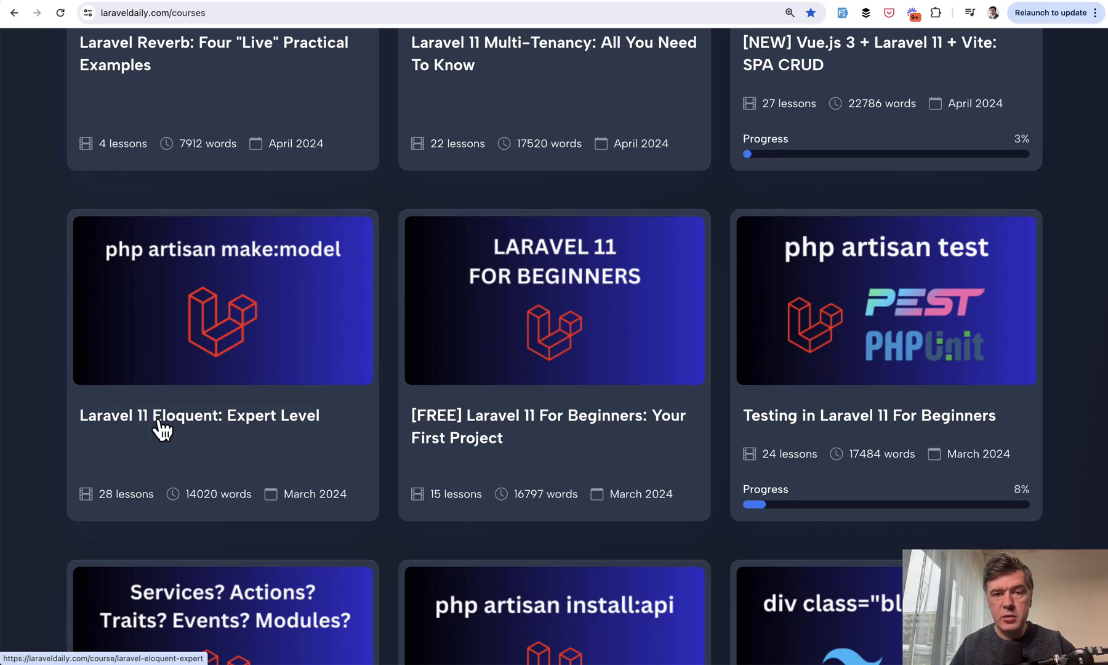
{"action": "scroll", "coordinate": [162, 429], "scroll_direction": "up", "scroll_amount": 1}
{"action": "scroll", "coordinate": [163, 429], "scroll_direction": "up", "scroll_amount": 5}
{"action": "scroll", "coordinate": [163, 429], "scroll_direction": "up", "scroll_amount": 2}
{"action": "scroll", "coordinate": [162, 429], "scroll_direction": "down", "scroll_amount": 3}
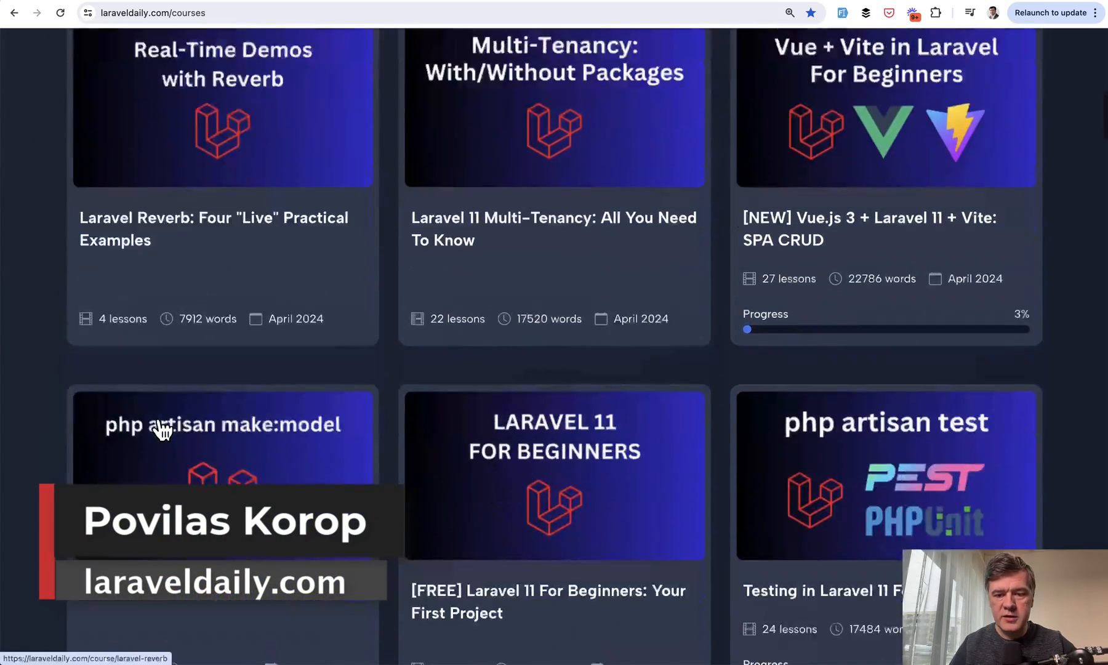
{"action": "scroll", "coordinate": [162, 429], "scroll_direction": "down", "scroll_amount": 8}
{"action": "scroll", "coordinate": [162, 429], "scroll_direction": "down", "scroll_amount": 3}
{"action": "scroll", "coordinate": [163, 428], "scroll_direction": "up", "scroll_amount": 3}
{"action": "scroll", "coordinate": [162, 429], "scroll_direction": "up", "scroll_amount": 2}
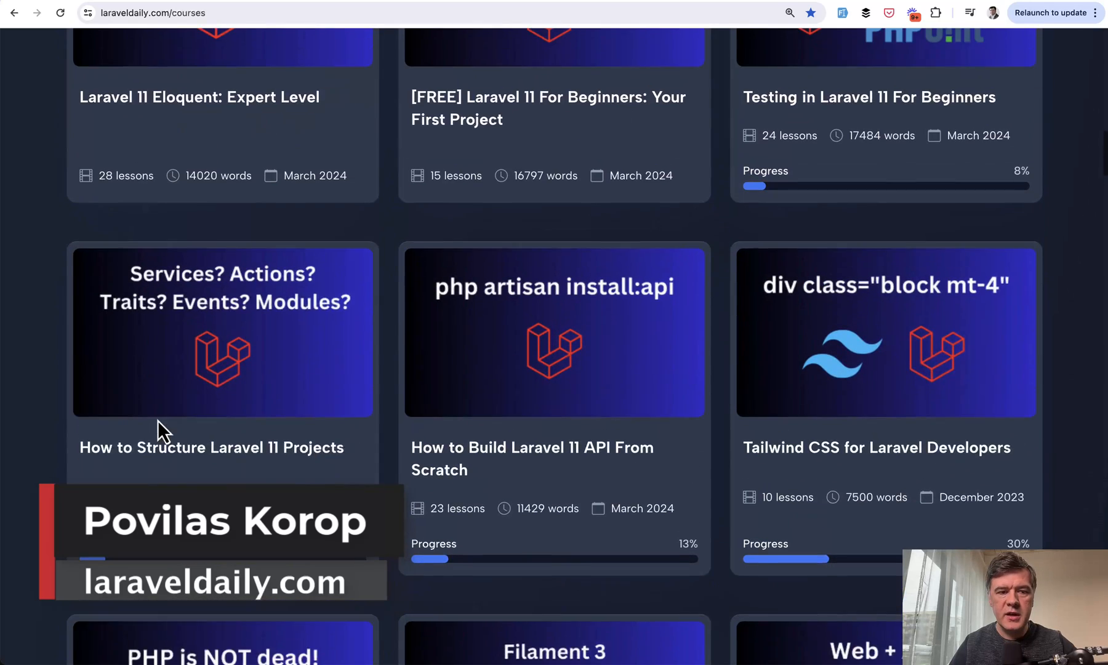
{"action": "scroll", "coordinate": [162, 428], "scroll_direction": "up", "scroll_amount": 2}
{"action": "scroll", "coordinate": [163, 429], "scroll_direction": "up", "scroll_amount": 3}
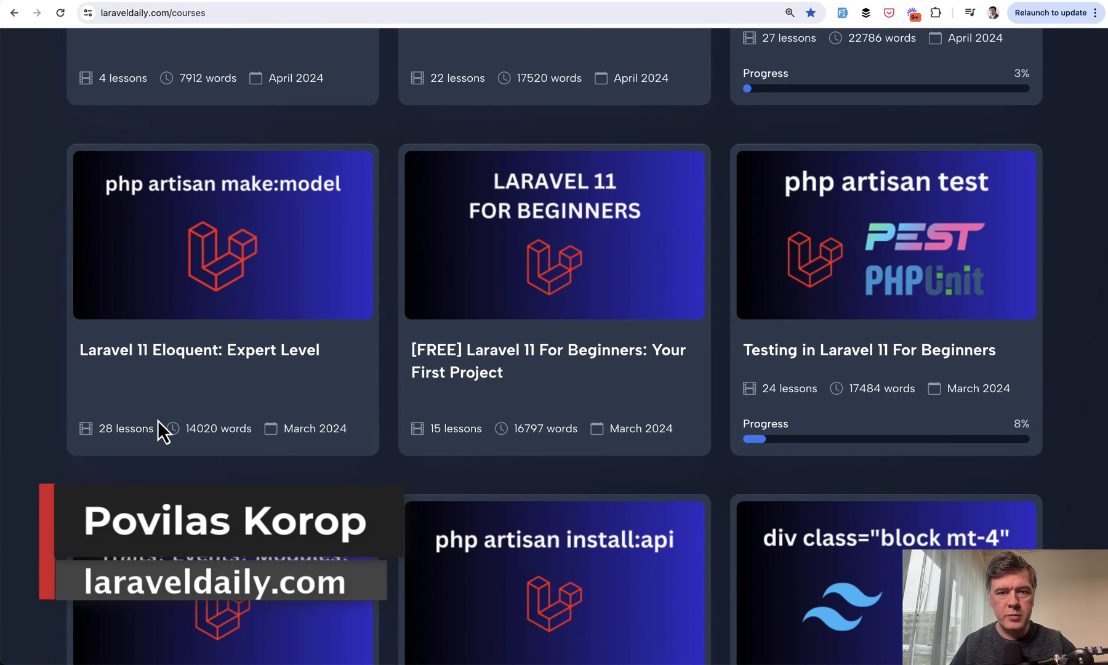